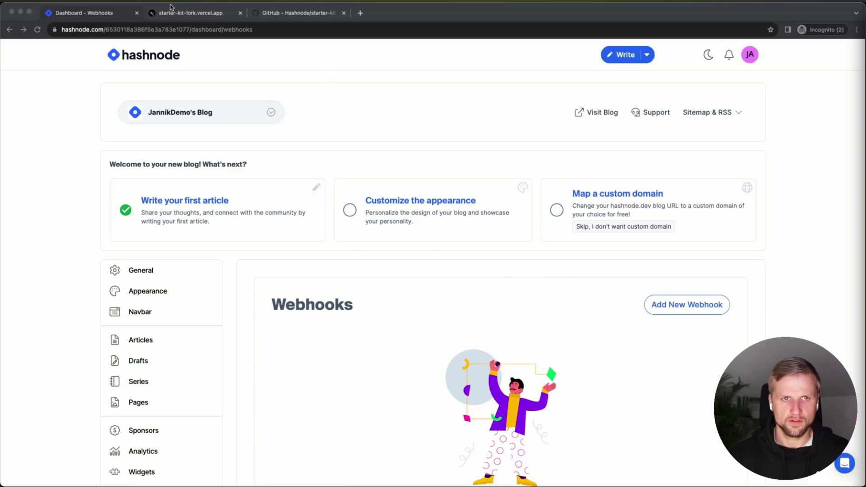
left_click(184, 14)
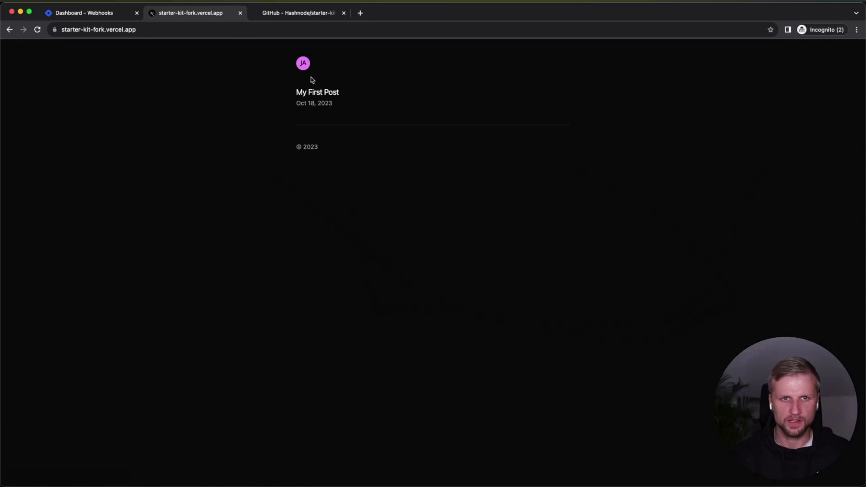
left_click(312, 16)
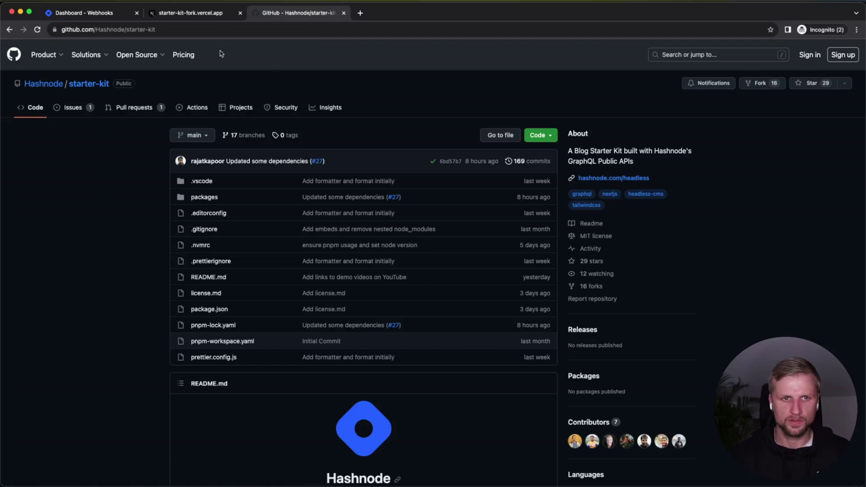
left_click(186, 13)
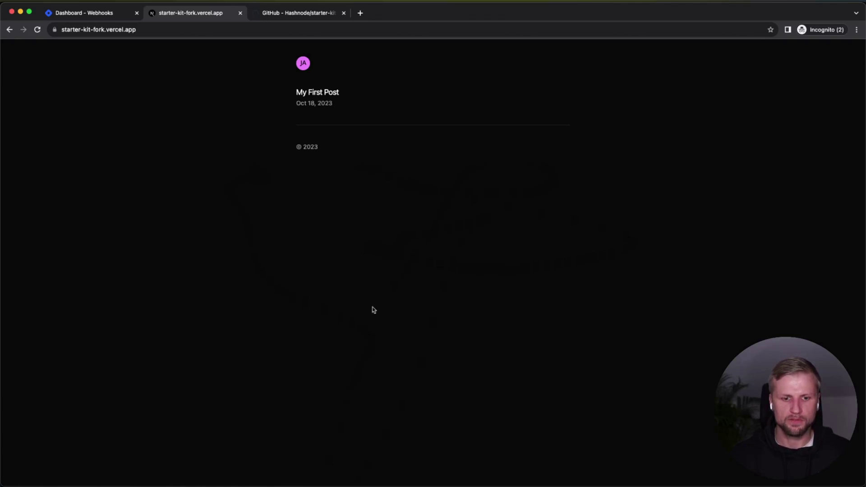
key("super+Tab")
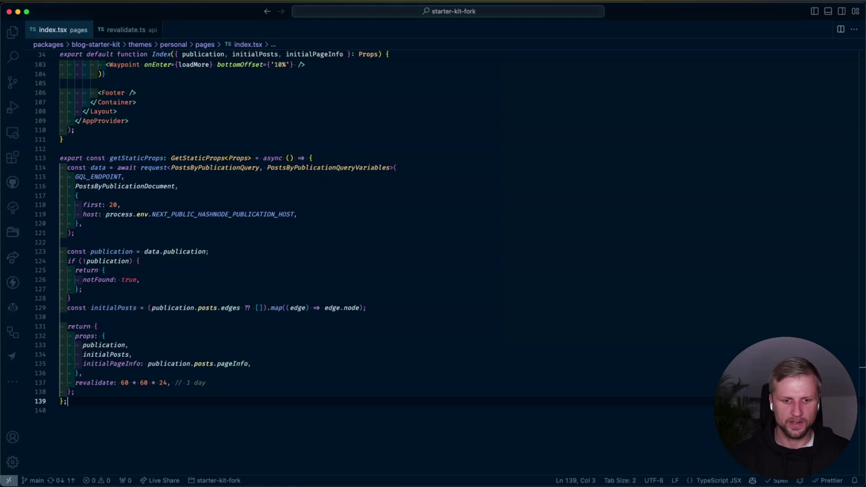
left_click_drag(63, 383, 206, 382)
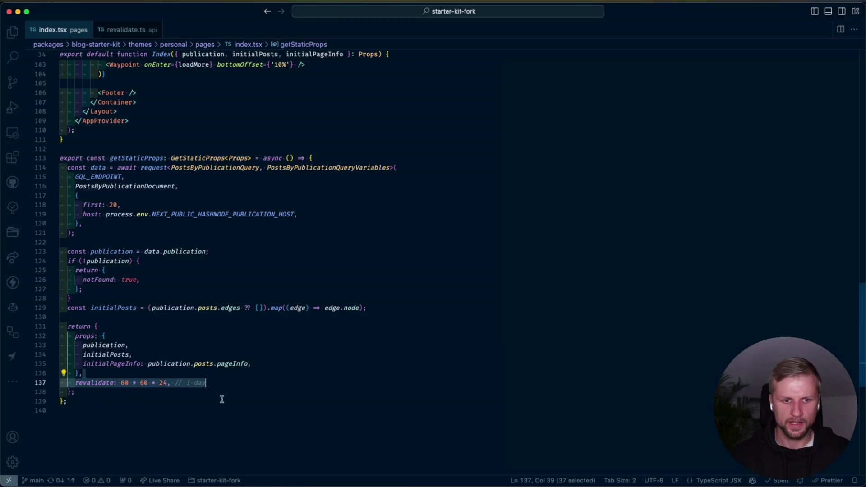
left_click(240, 386)
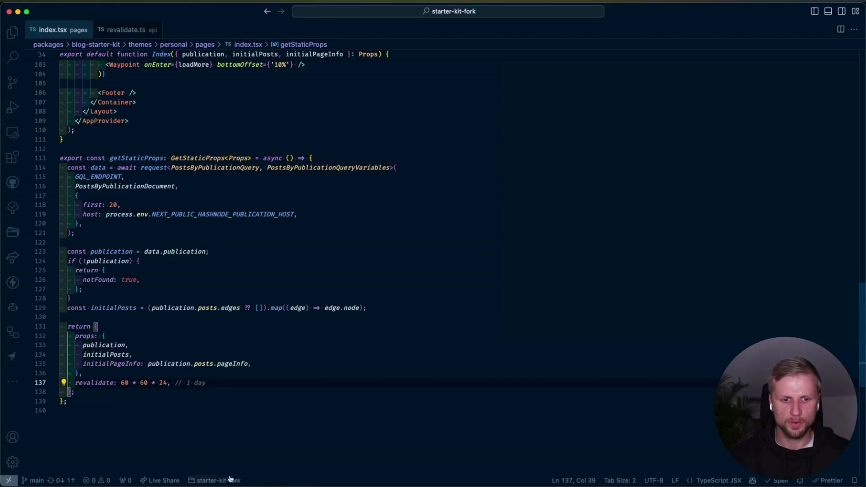
key("super+Tab")
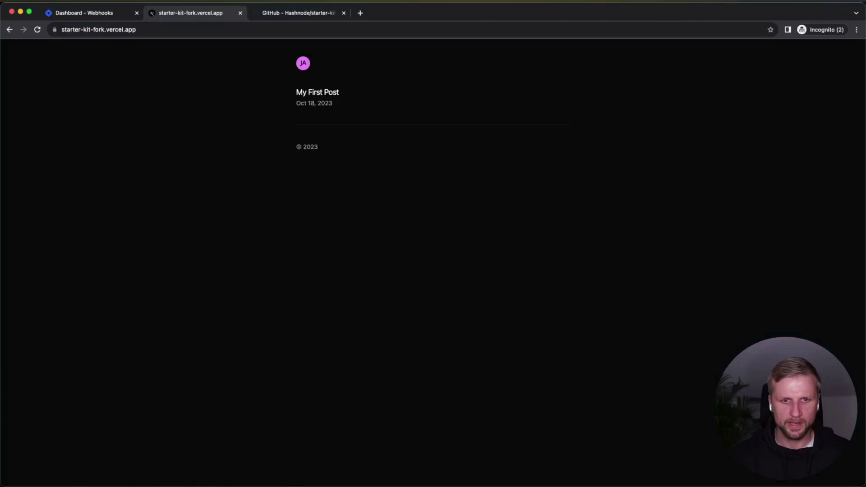
- Return to the Hashnode Webhooks dashboard and start adding a new webhook
left_click(93, 18)
scroll(75, 341, "down", 3)
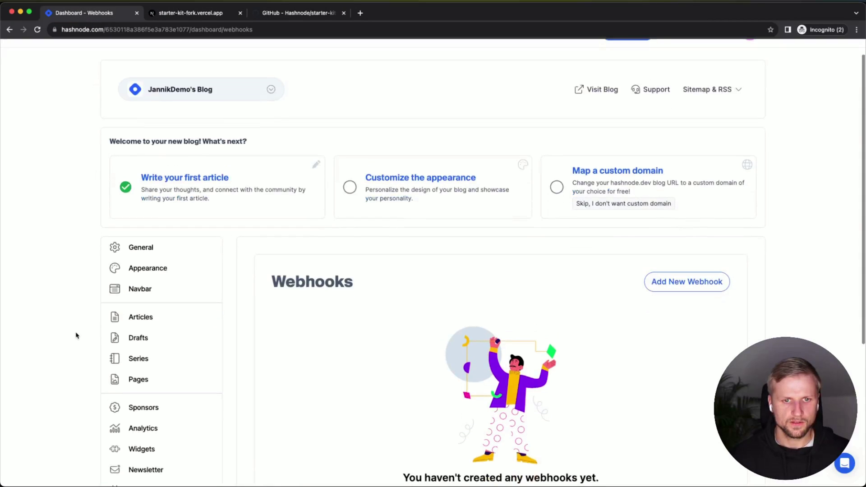
scroll(74, 345, "down", 3)
scroll(166, 259, "up", 4)
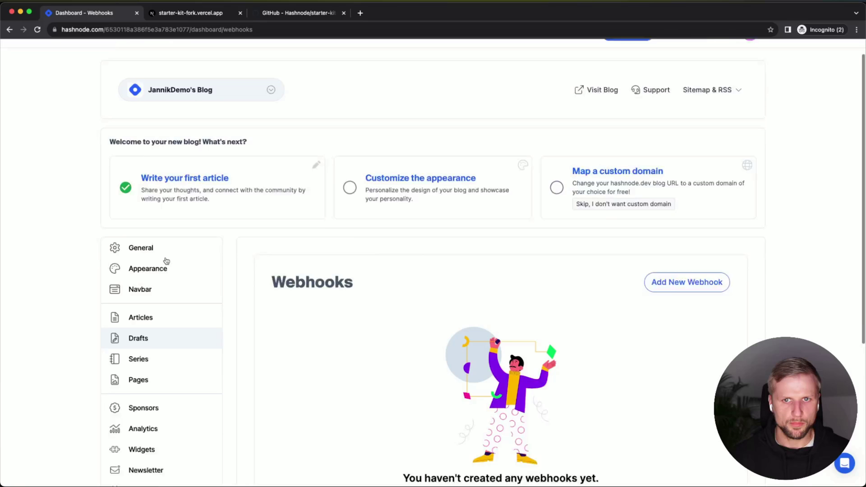
scroll(126, 381, "down", 6)
scroll(699, 257, "up", 5)
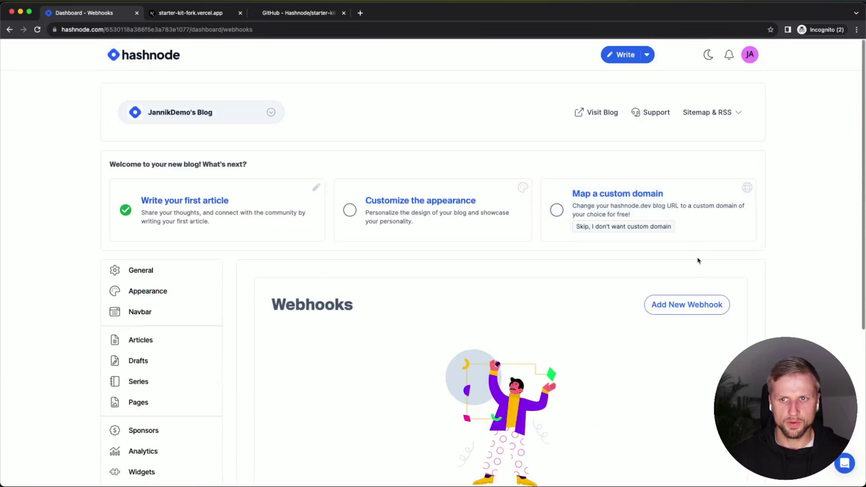
left_click(690, 307)
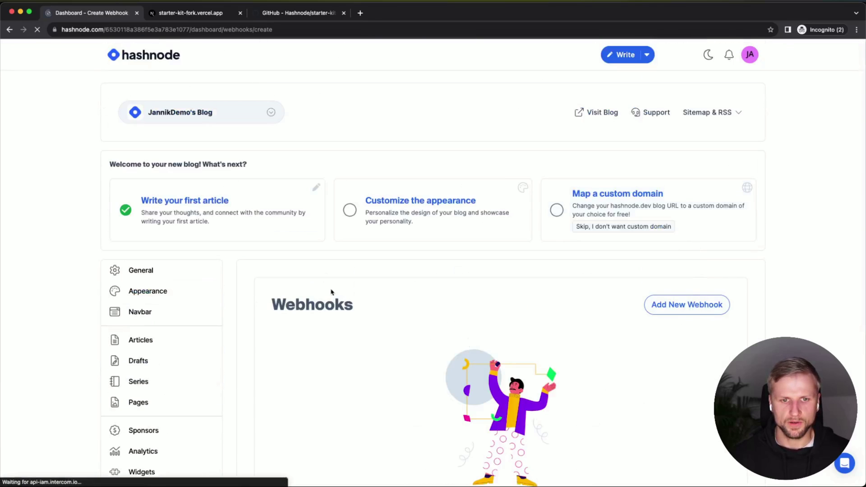
left_click(358, 373)
scroll(522, 329, "down", 3)
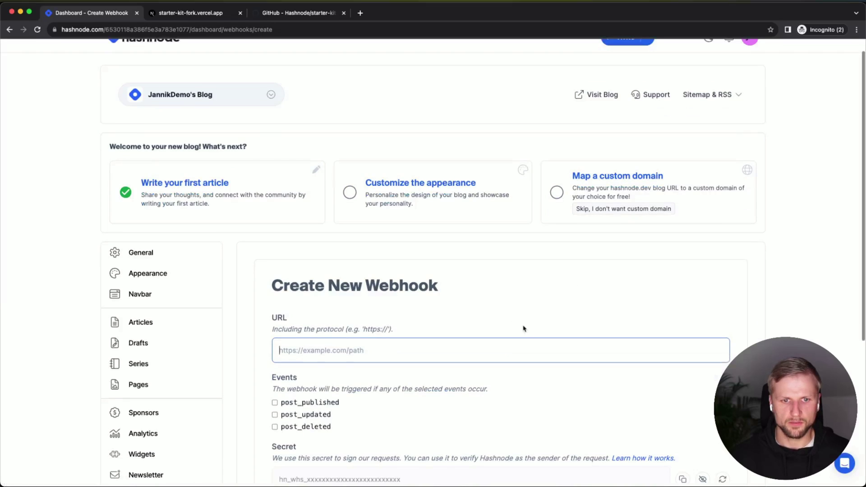
left_click(221, 13)
left_click(220, 28)
key("super+c")
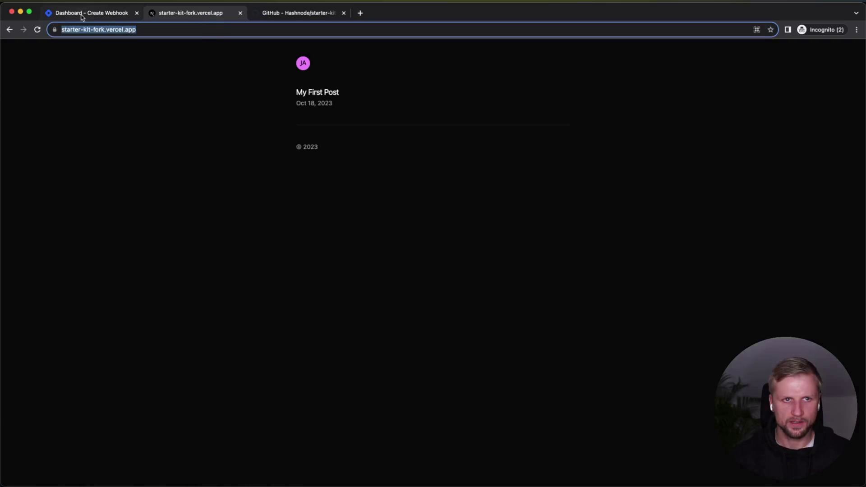
left_click(82, 14)
key("super+v")
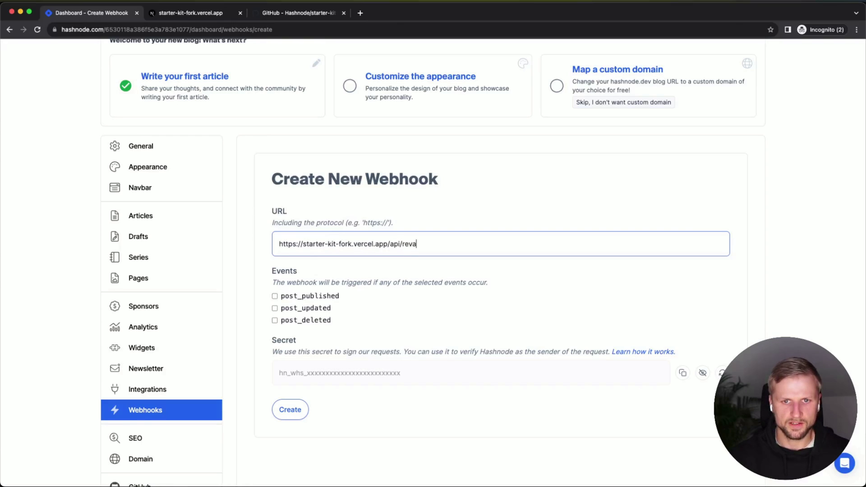
type("api/revalid")
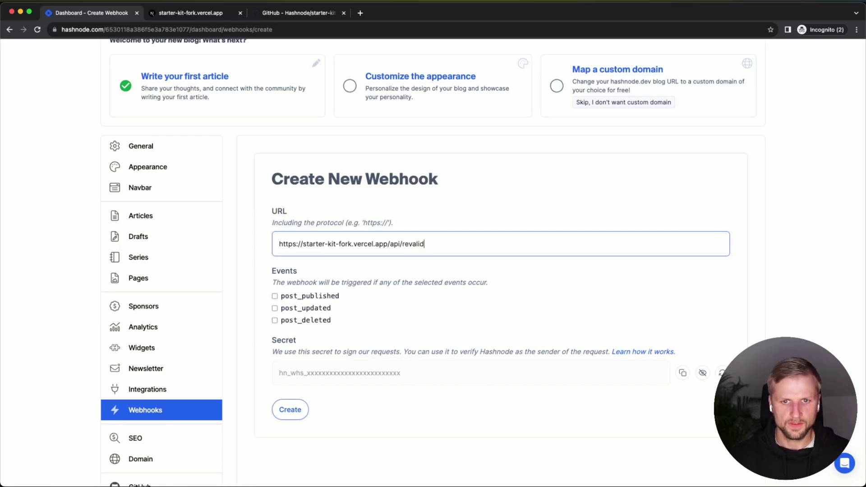
type("eate")
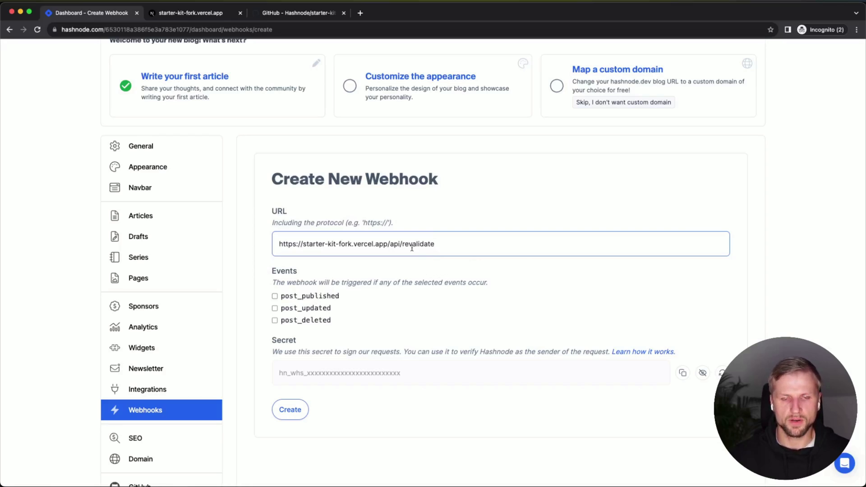
- Enable post_published, post_updated and post_deleted, reveal the signing secret, and create the webhook
left_click(320, 299)
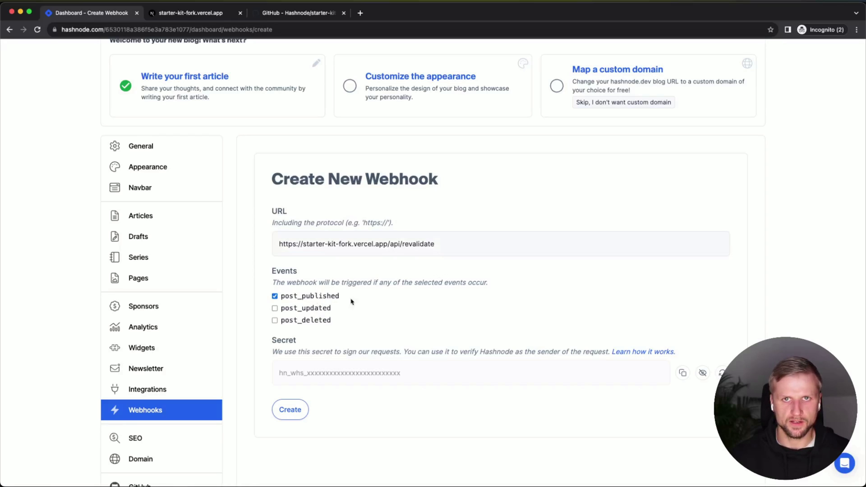
left_click(299, 310)
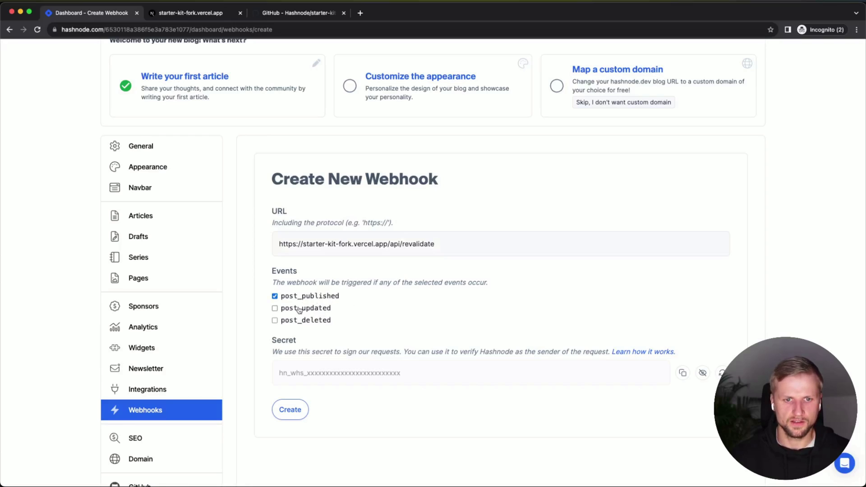
left_click(308, 323)
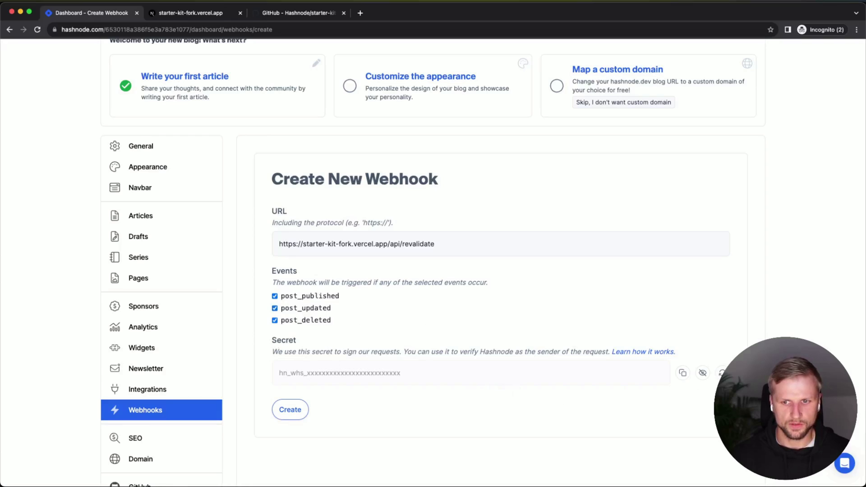
left_click(704, 374)
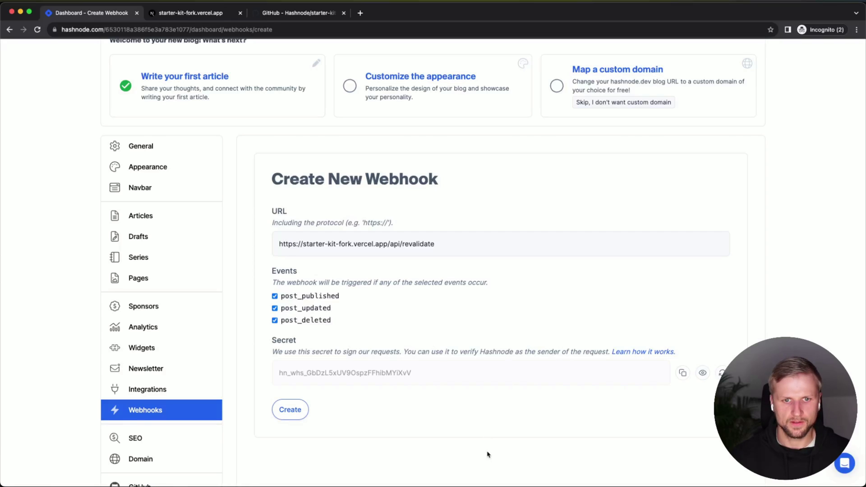
left_click(290, 411)
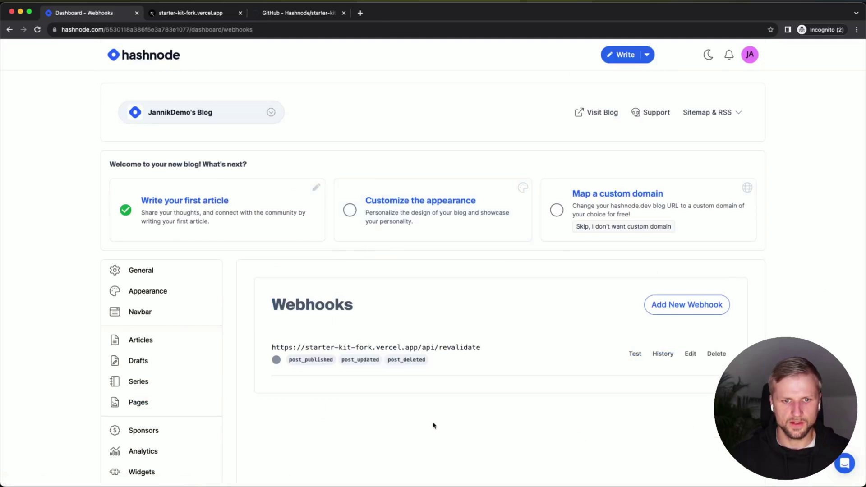
mouse_move(276, 361)
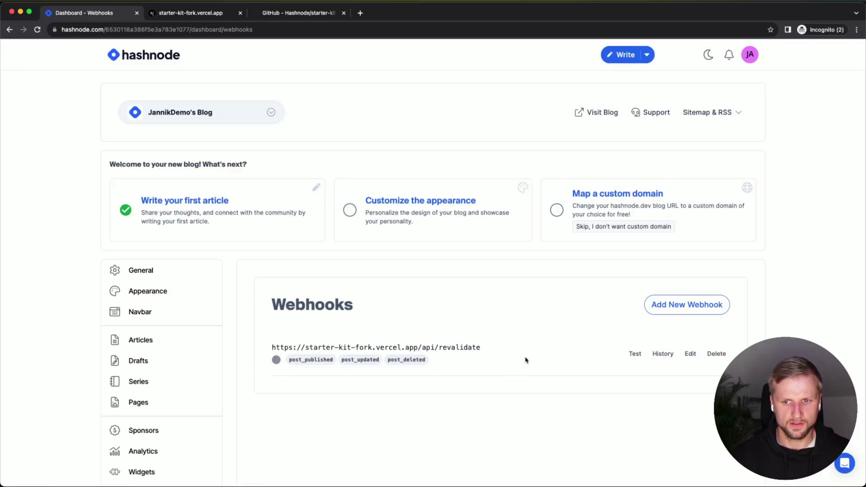
- Draft a new article titled 'Second post' with the body 'Yay, that's it'
left_click(620, 57)
left_click(183, 12)
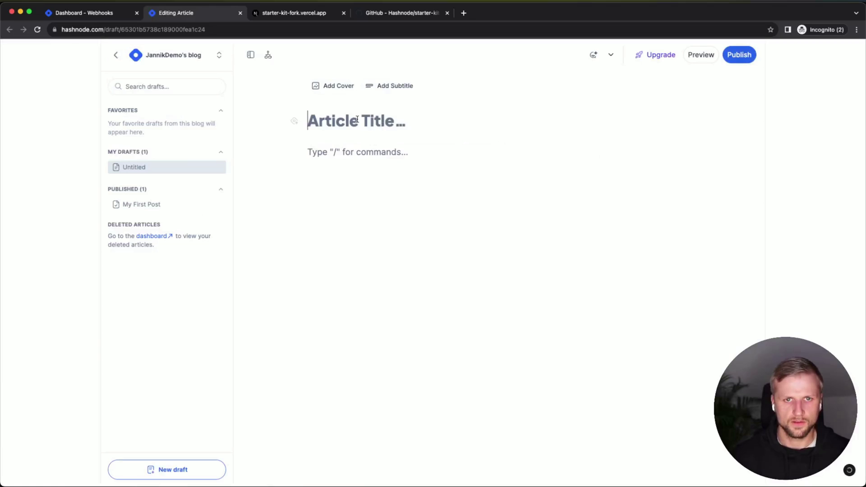
type("Second post")
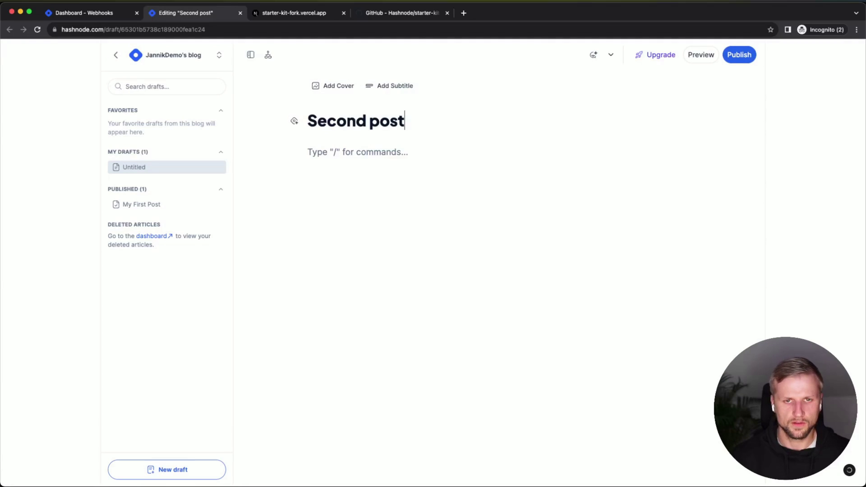
key("Return")
type("Yay, th")
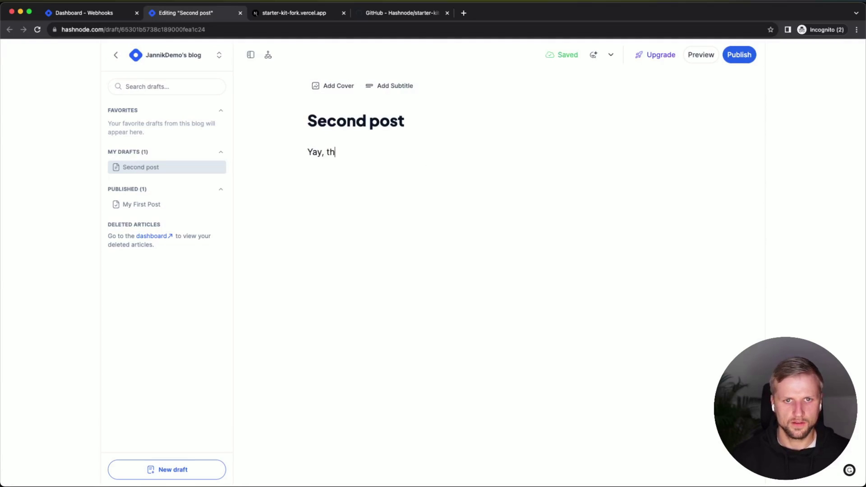
type("at's it")
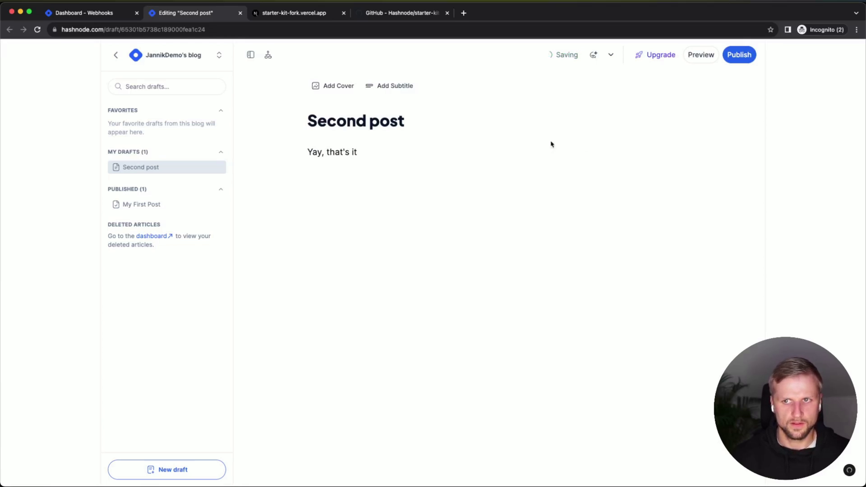
- Publish the Second post article without tags
left_click(745, 58)
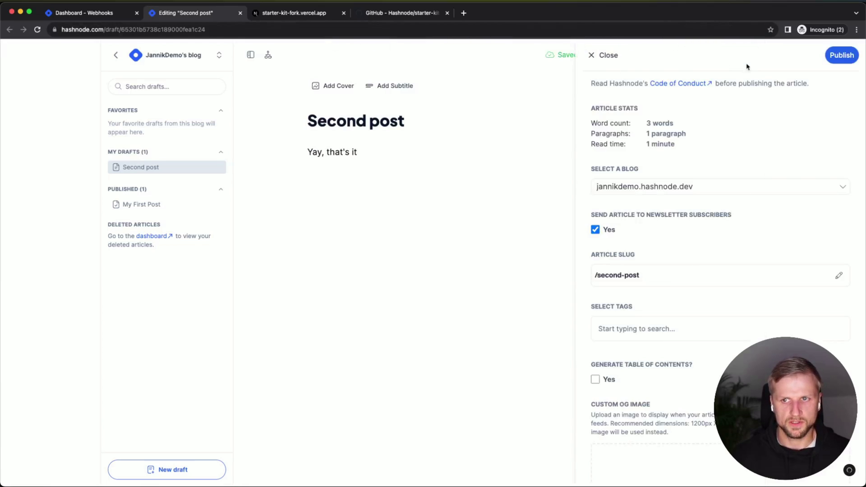
left_click(842, 55)
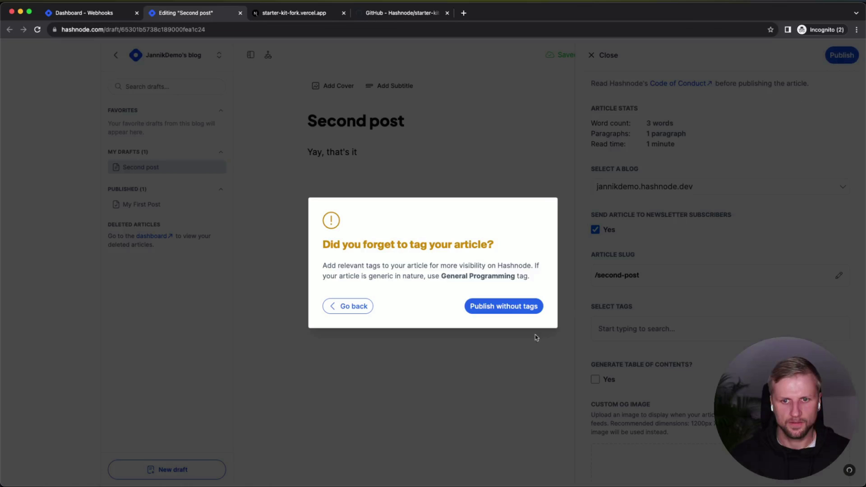
left_click(524, 308)
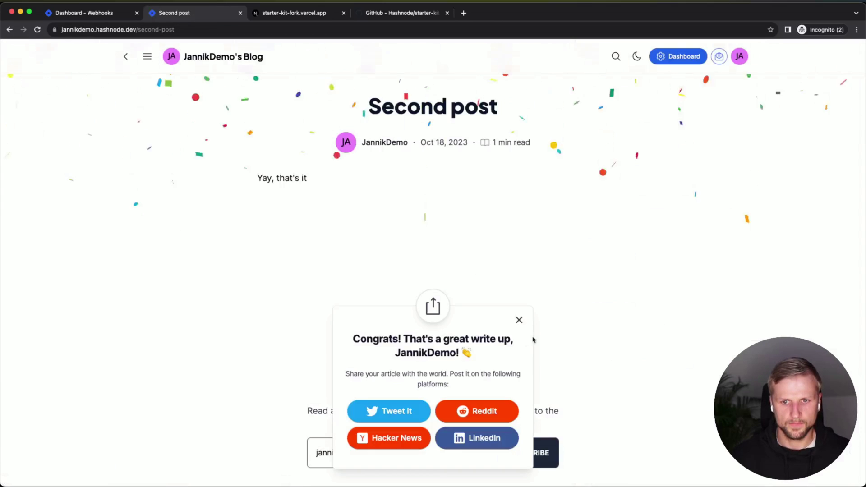
- Reload the Webhooks dashboard and open the revalidate webhook's delivery history
left_click(101, 16)
key("super+r")
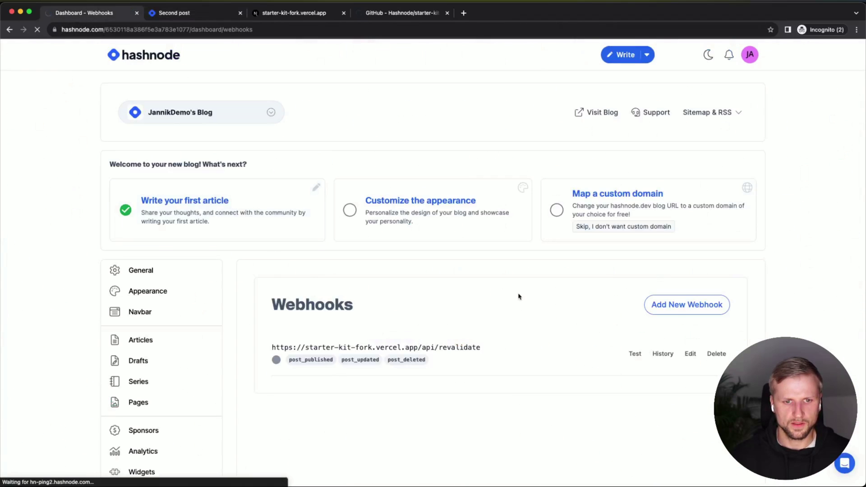
left_click(668, 363)
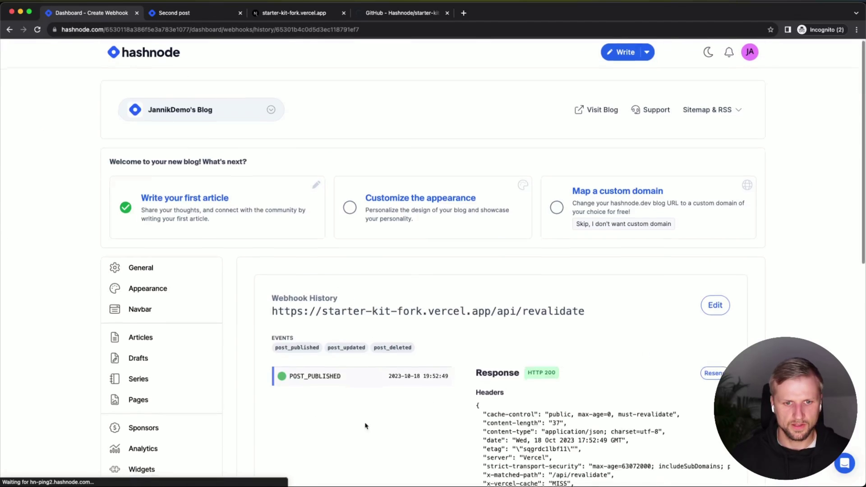
- Review the POST_PUBLISHED delivery's HTTP 200 'Revalidation successful' response and request details
scroll(366, 426, "down", 3)
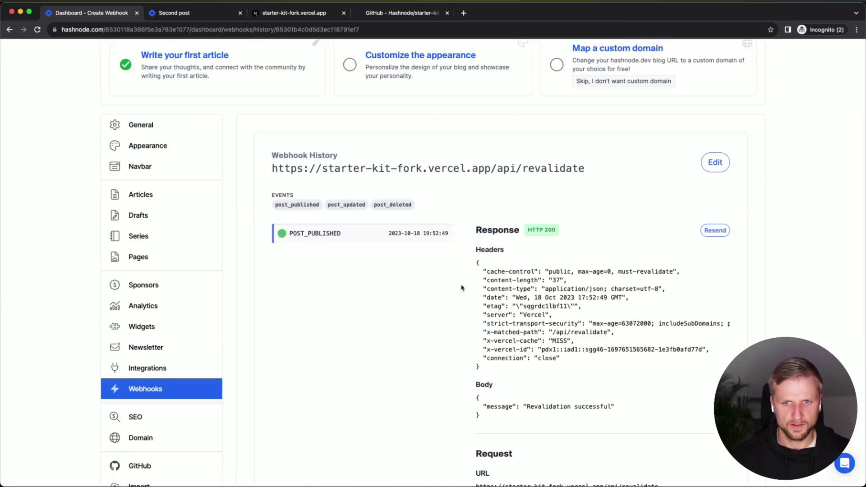
scroll(462, 288, "down", 1)
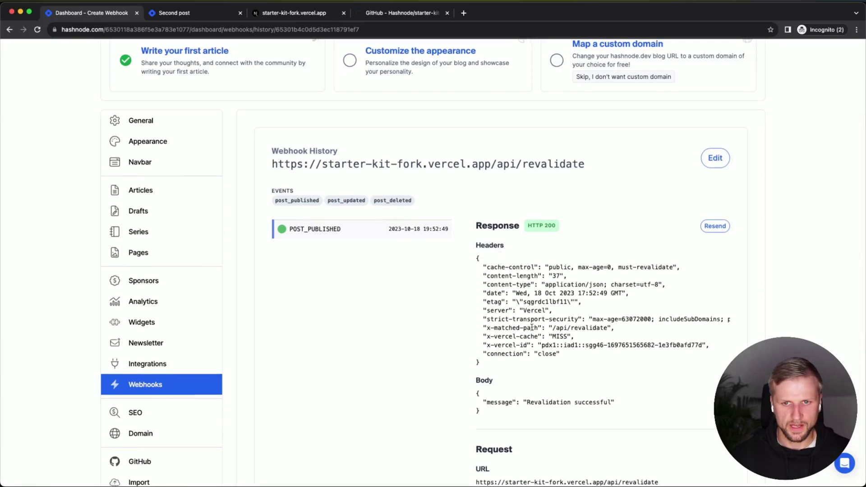
scroll(433, 366, "down", 1)
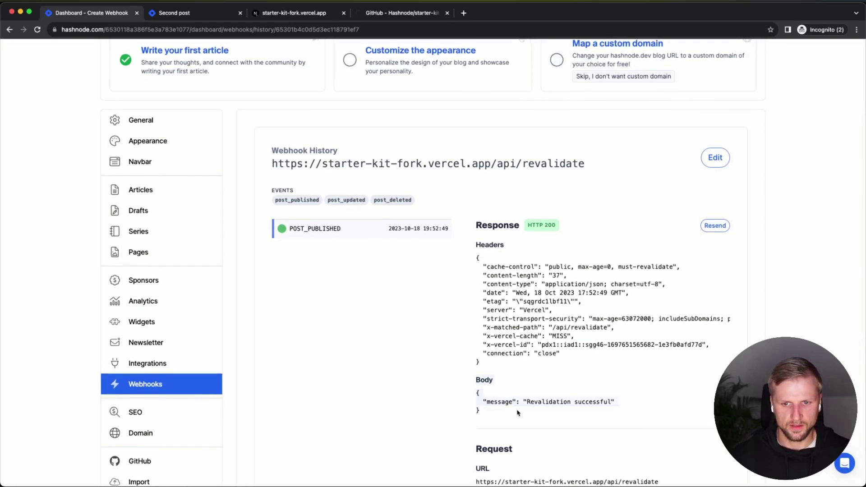
scroll(375, 394, "down", 5)
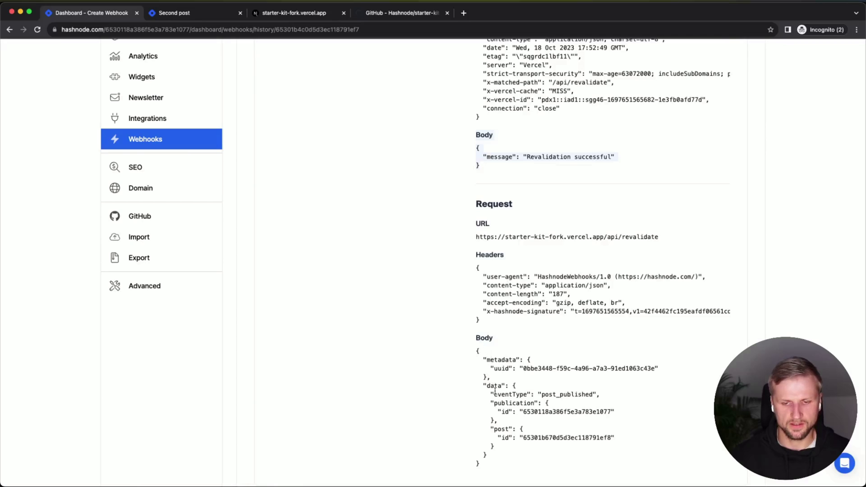
scroll(385, 245, "up", 10)
scroll(456, 303, "down", 10)
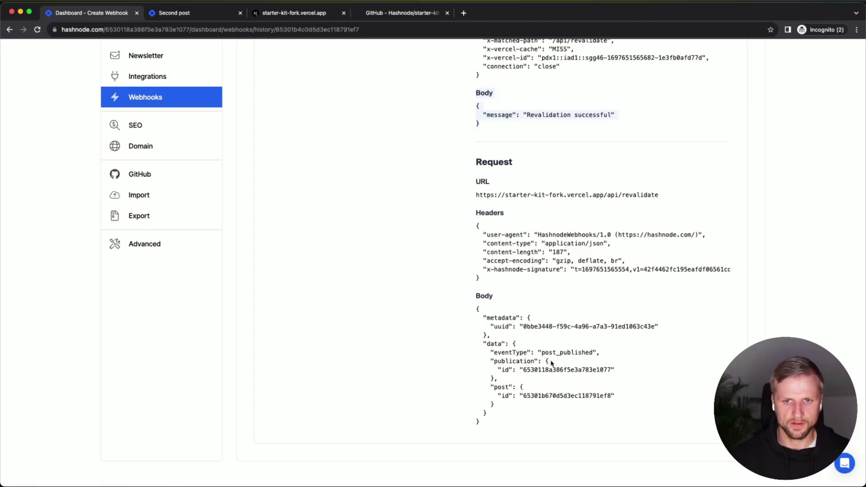
scroll(428, 289, "up", 3)
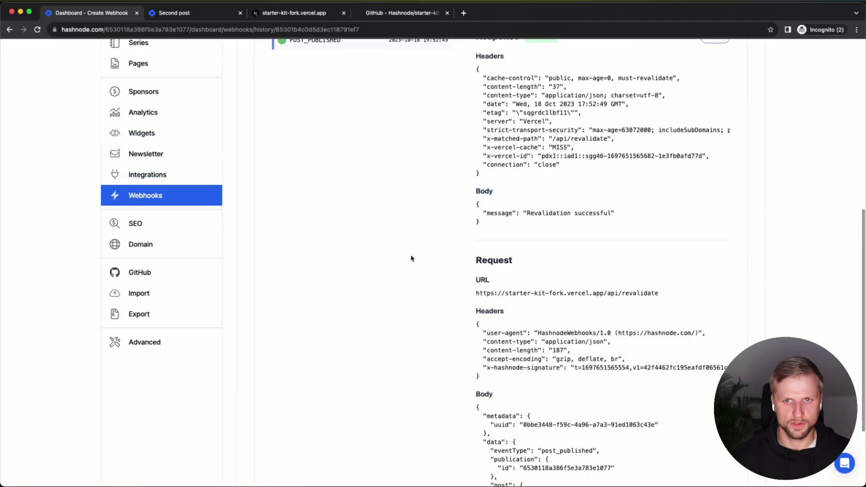
scroll(403, 252, "up", 5)
scroll(472, 377, "up", 2)
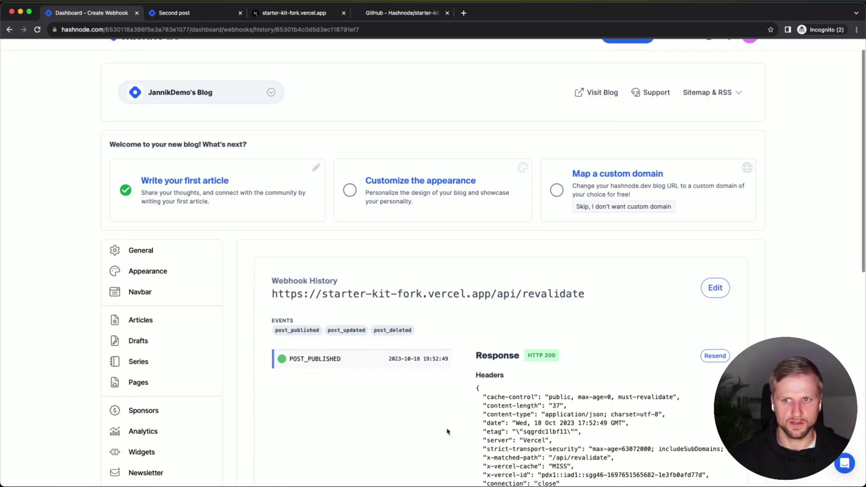
scroll(458, 421, "up", 1)
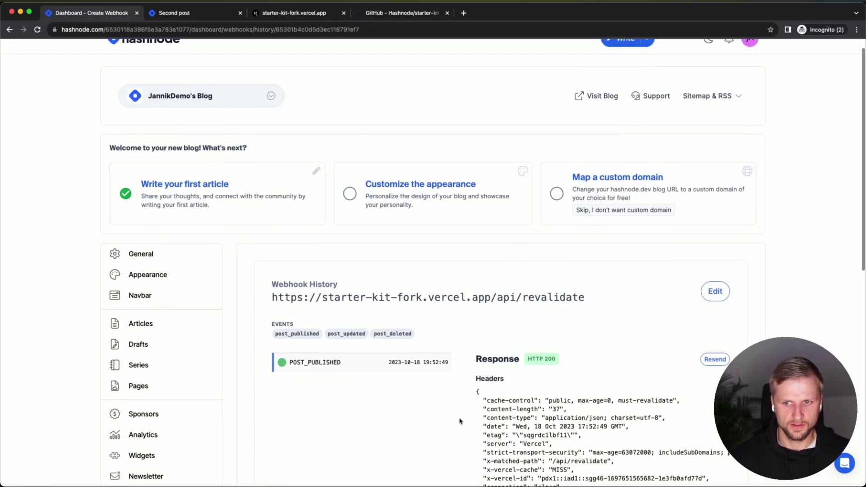
- Reload the starter-kit-fork.vercel.app blog to show Second post, then return to the published post
left_click(296, 17)
key("super+r")
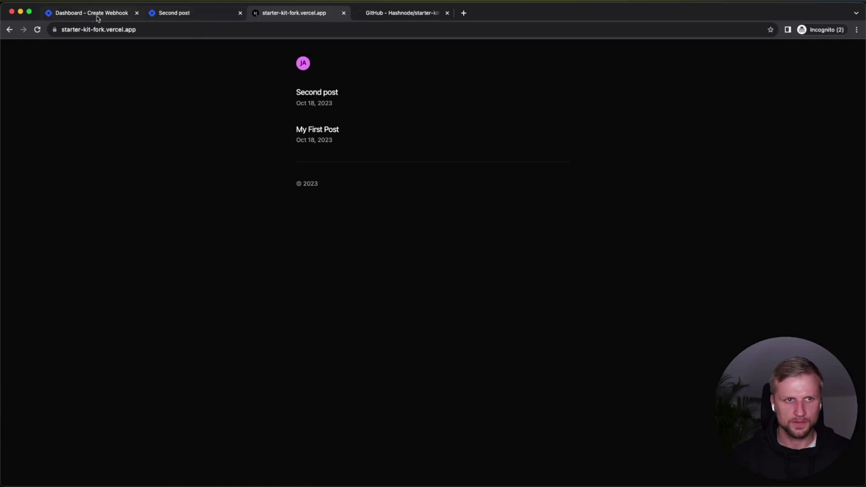
left_click(183, 12)
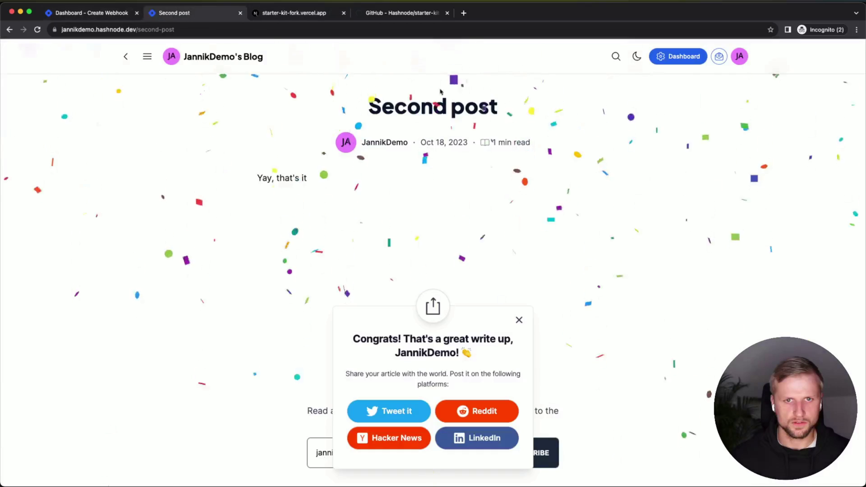
- Edit the published post's title to 'Second post new' and publish the update
left_click(520, 320)
scroll(555, 356, "down", 2)
left_click(482, 246)
left_click(492, 275)
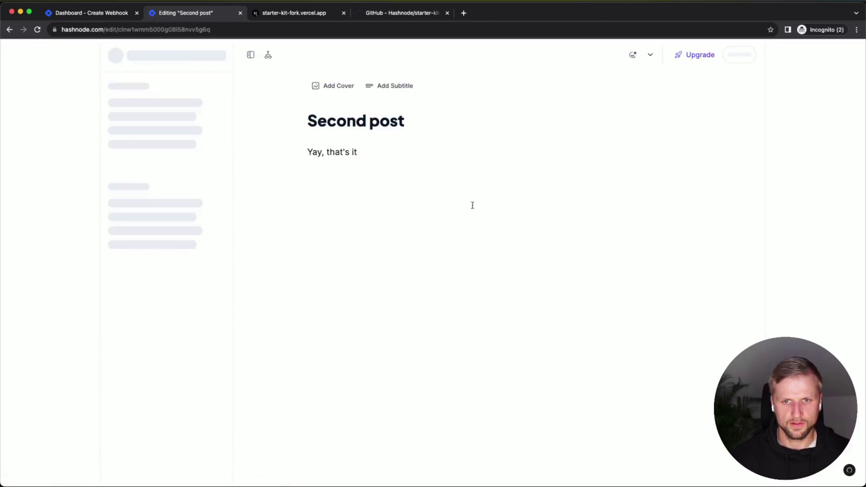
type("new")
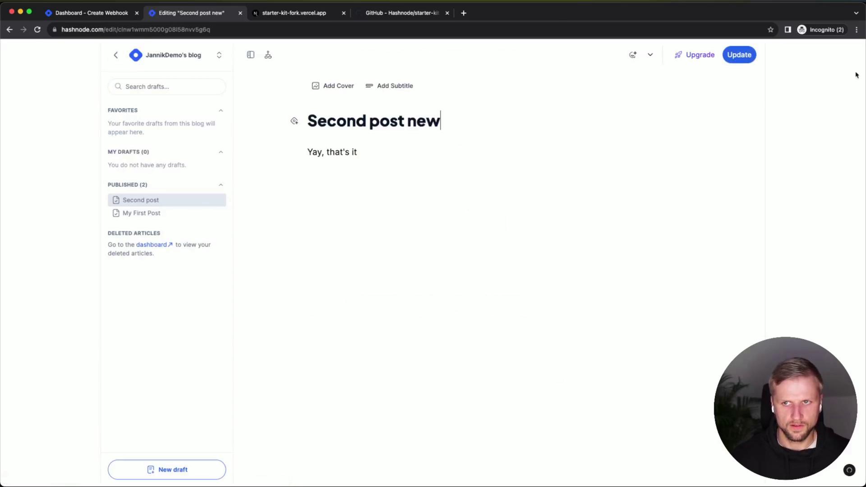
left_click(753, 56)
left_click(836, 55)
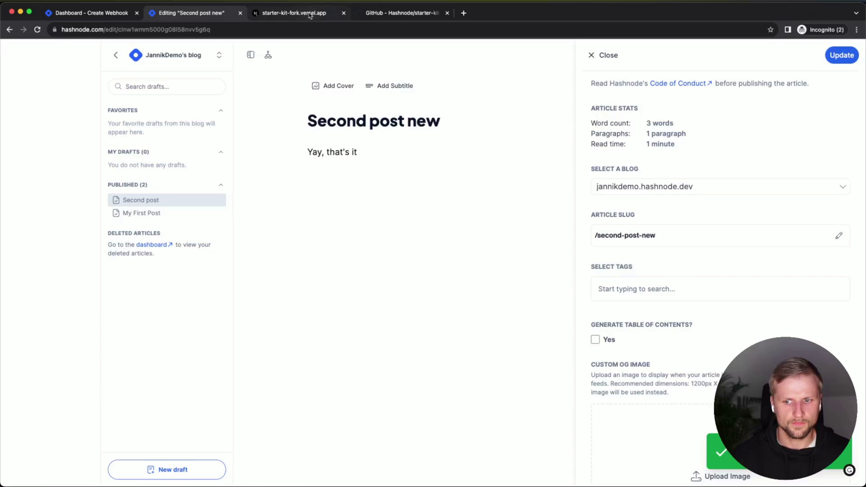
- Reload the Vercel blog to show 'Second post new', then reload the webhook delivery history
left_click(310, 16)
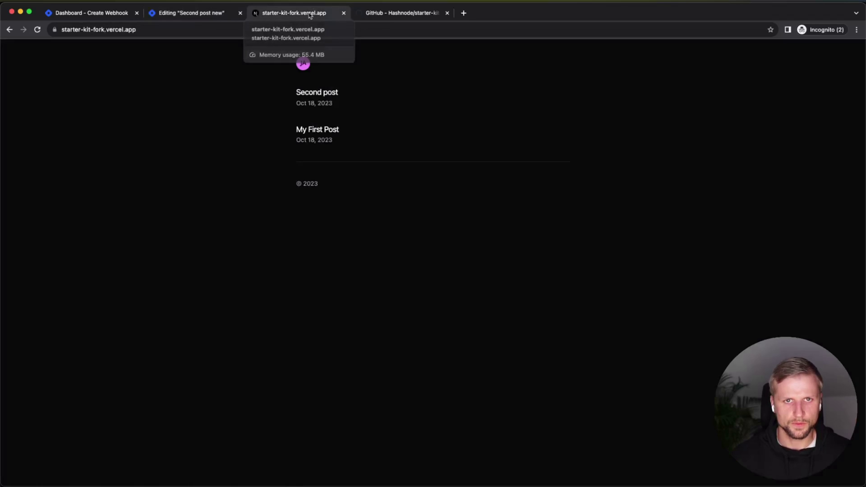
key("super+r")
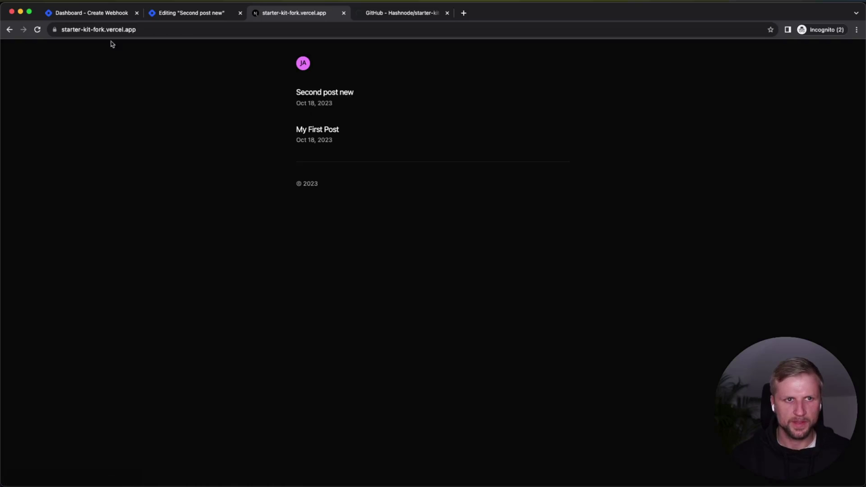
left_click(100, 16)
key("super+r")
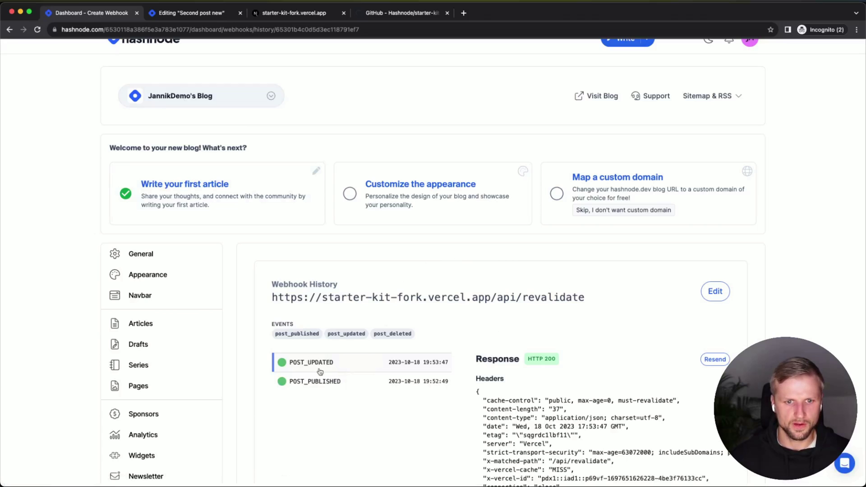
- Scroll through the POST_UPDATED delivery's HTTP 200 response and request details
scroll(413, 418, "down", 3)
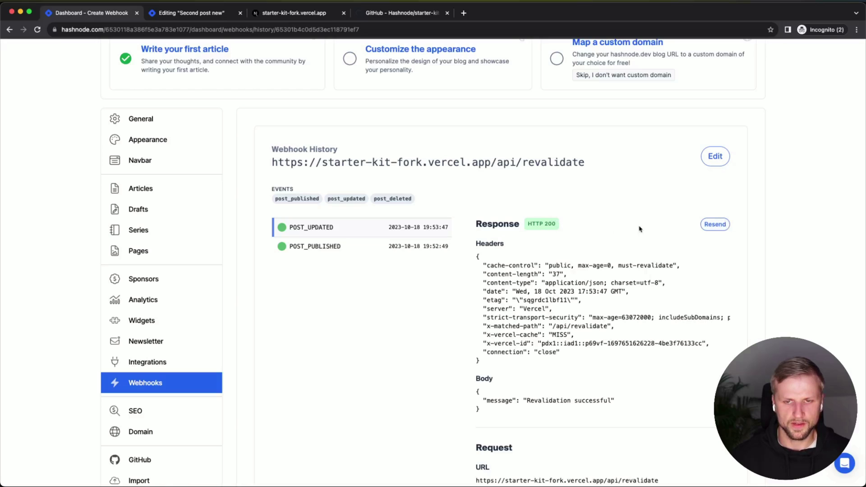
scroll(451, 368, "down", 3)
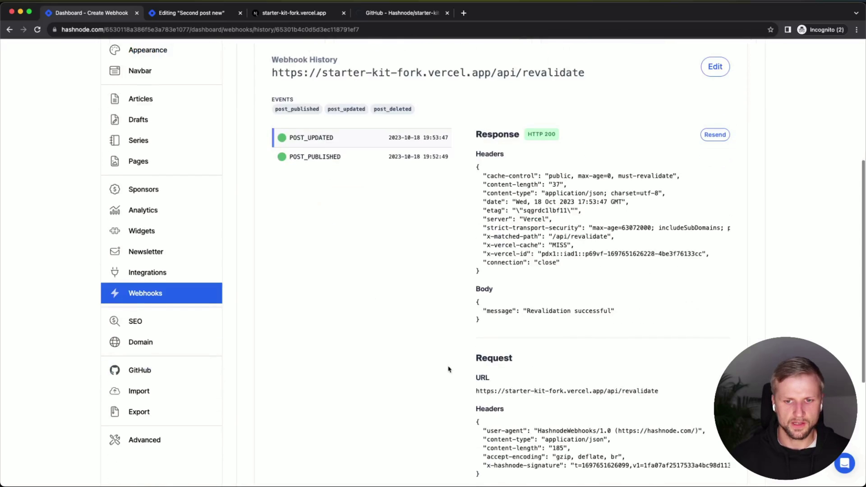
scroll(434, 358, "up", 4)
scroll(440, 349, "down", 1)
scroll(443, 334, "up", 3)
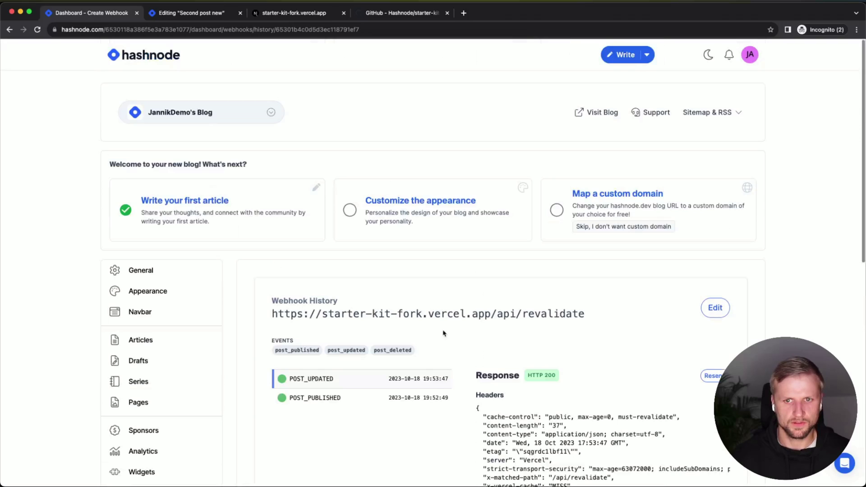
scroll(451, 325, "down", 1)
scroll(435, 326, "down", 2)
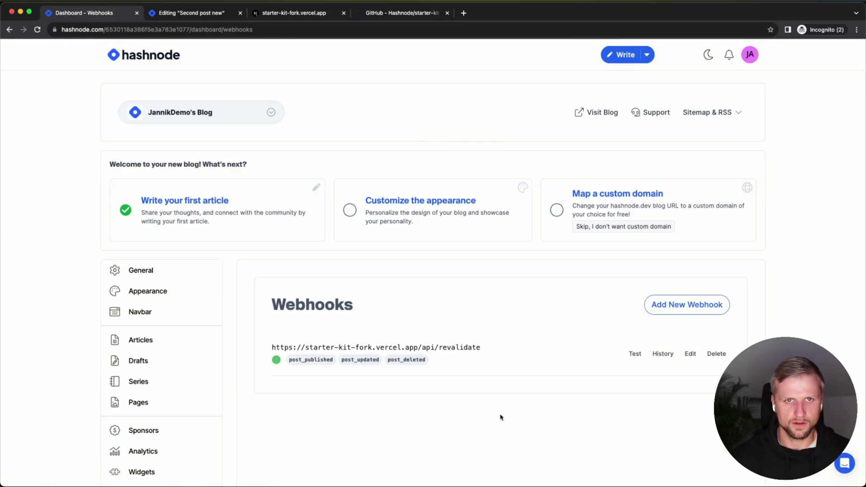
- From the starter-kit GitHub repository, go to GitHub home, then load the author's profile page
left_click(408, 17)
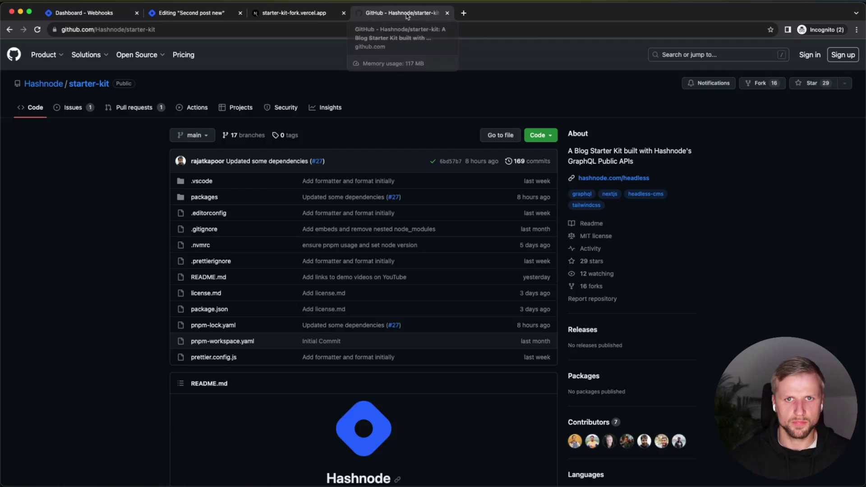
left_click(13, 55)
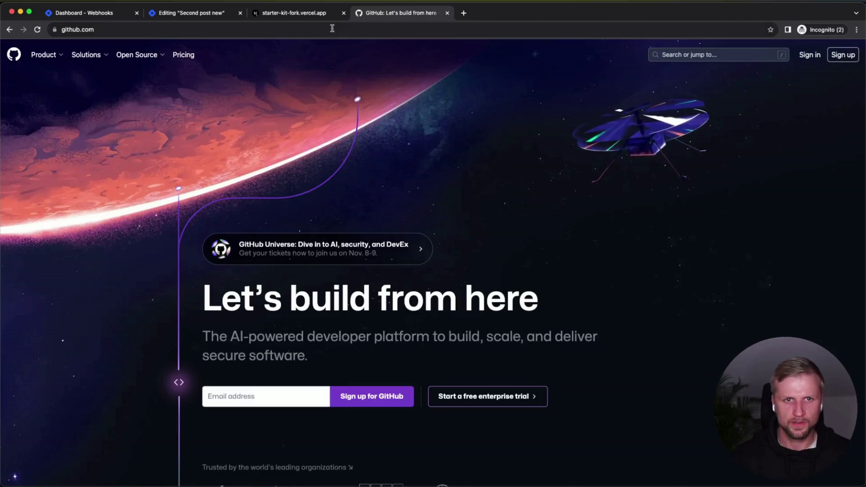
left_click(332, 28)
type("gith")
key("Return")
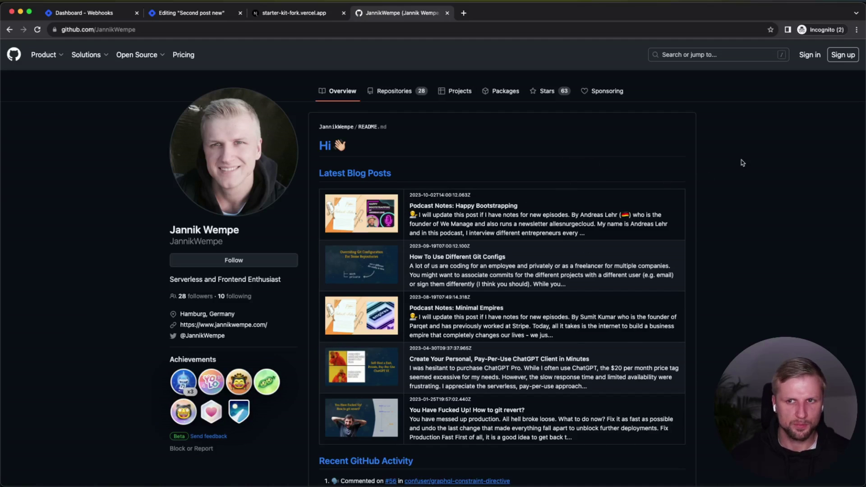
left_click(103, 17)
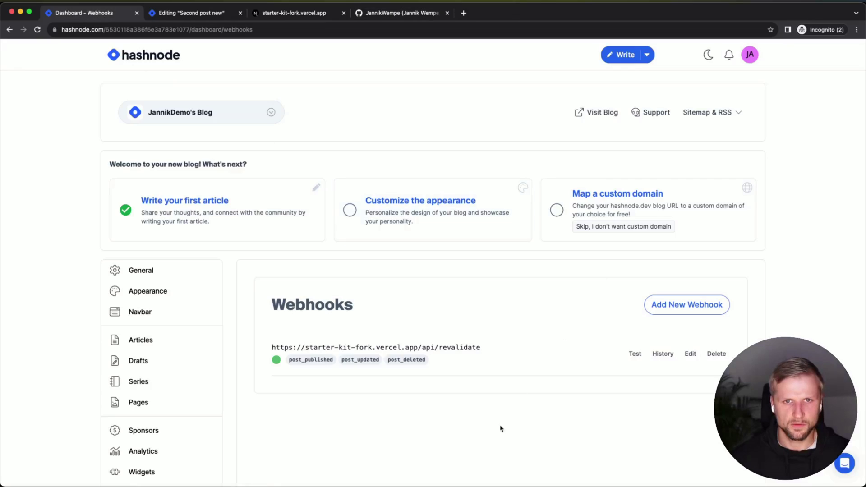